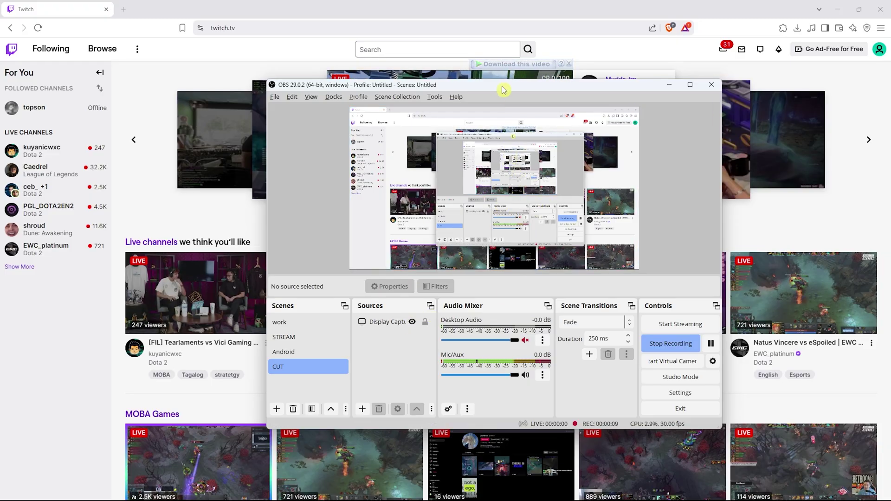
Cancel an accidental new-scene dialog and select the CUT scene to work in
left_click_drag(505, 86, 507, 86)
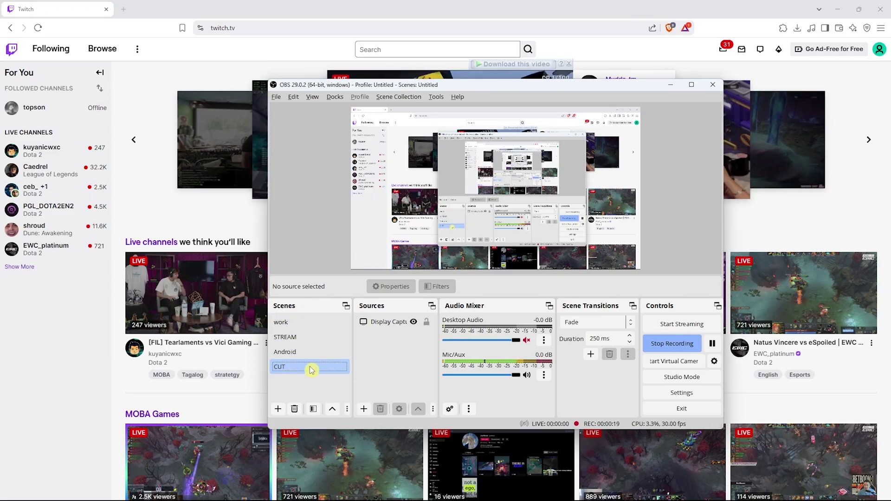
left_click(278, 409)
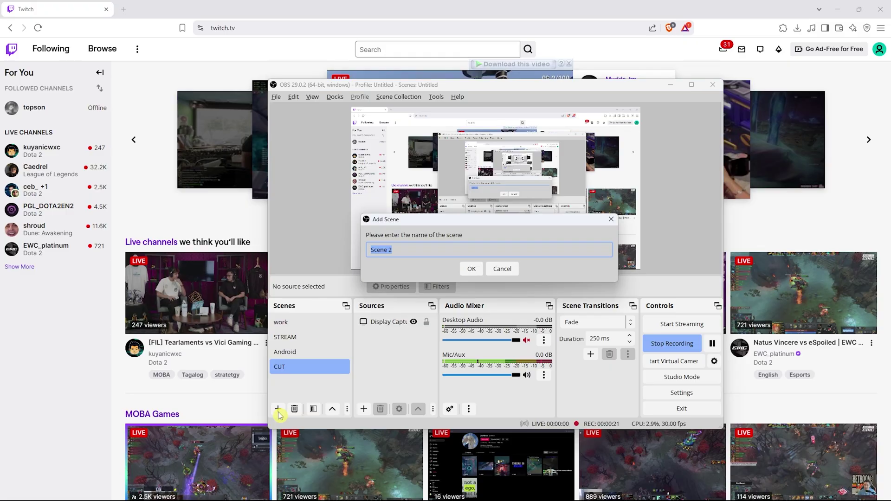
left_click(497, 272)
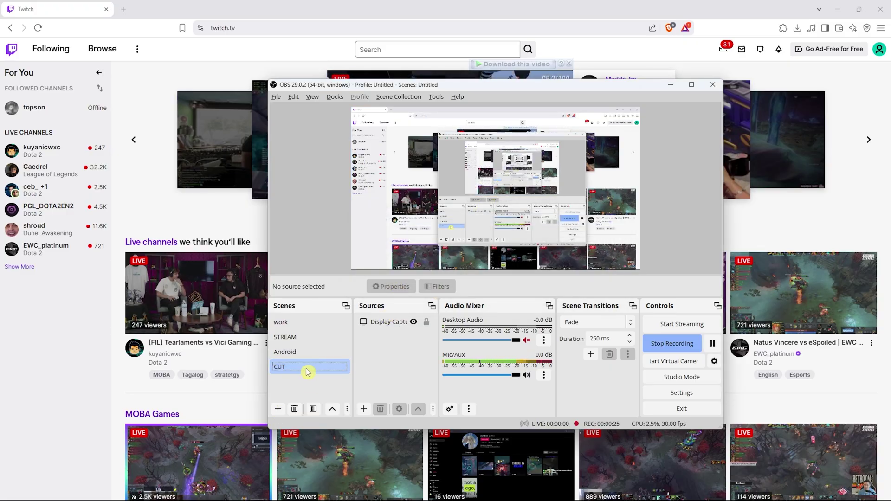
left_click(306, 370)
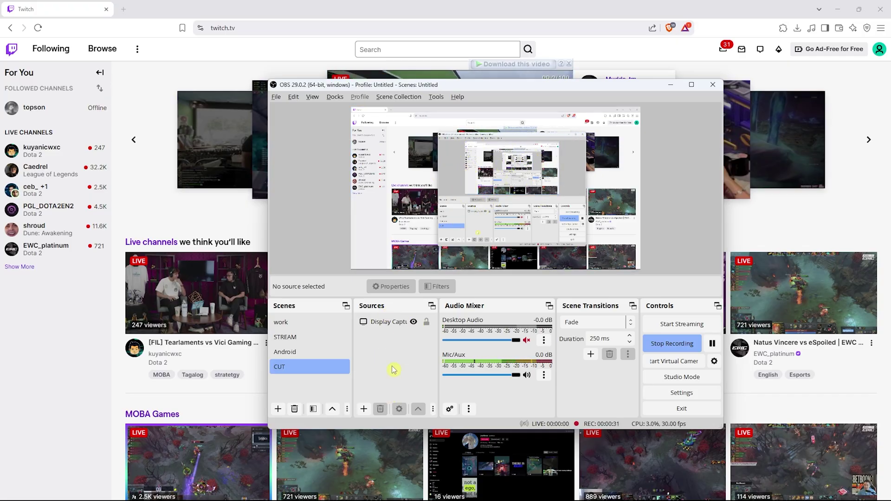
left_click(387, 321)
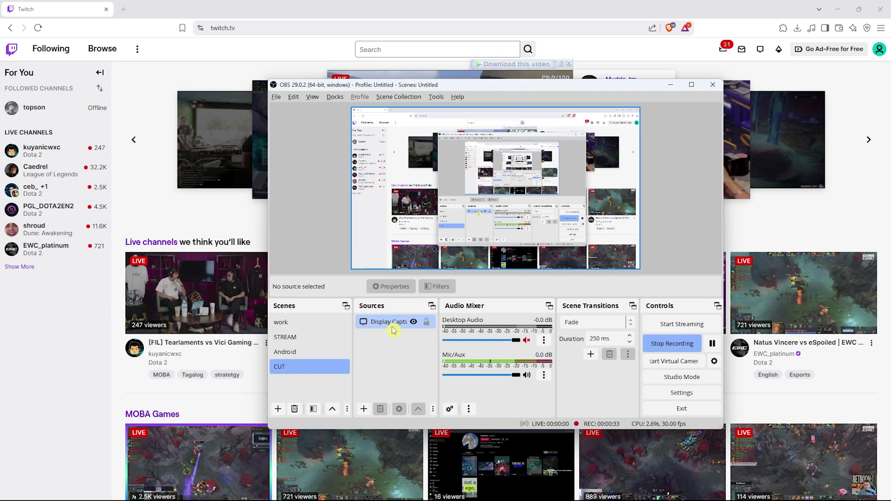
Add a Display Capture source capturing the 1920x1080 IP22V1 monitor
left_click(390, 377)
left_click(364, 408)
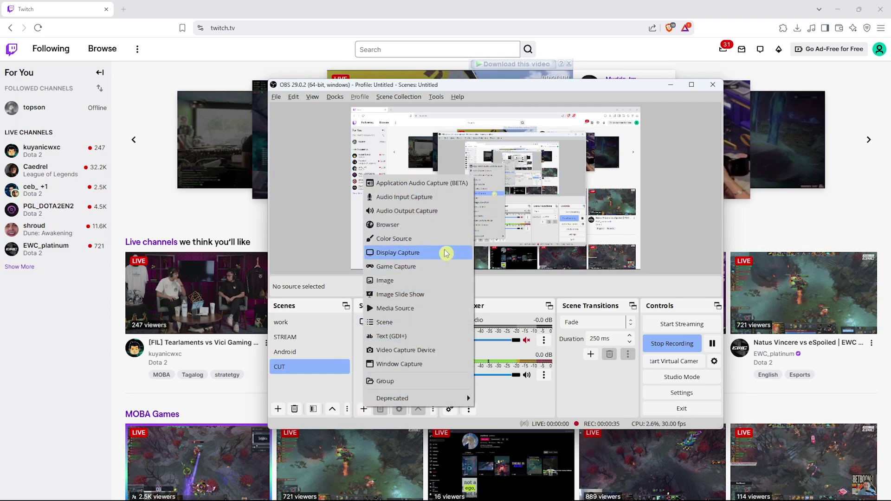
left_click(411, 254)
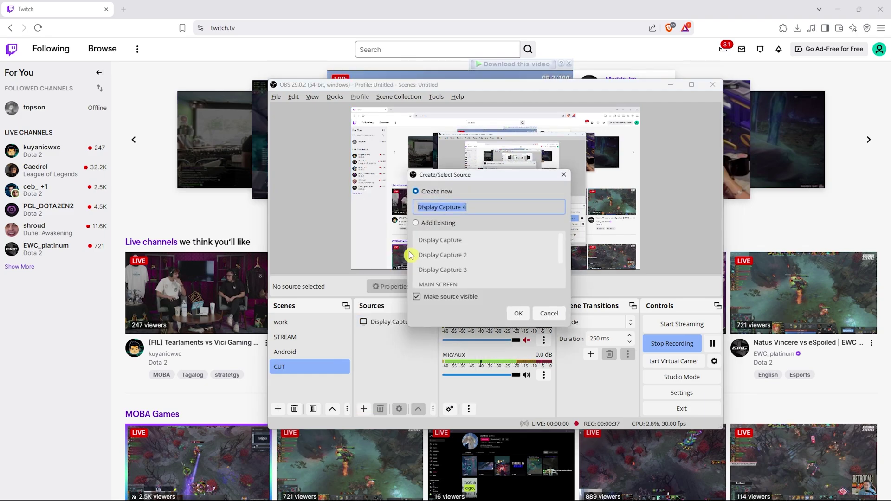
left_click(516, 315)
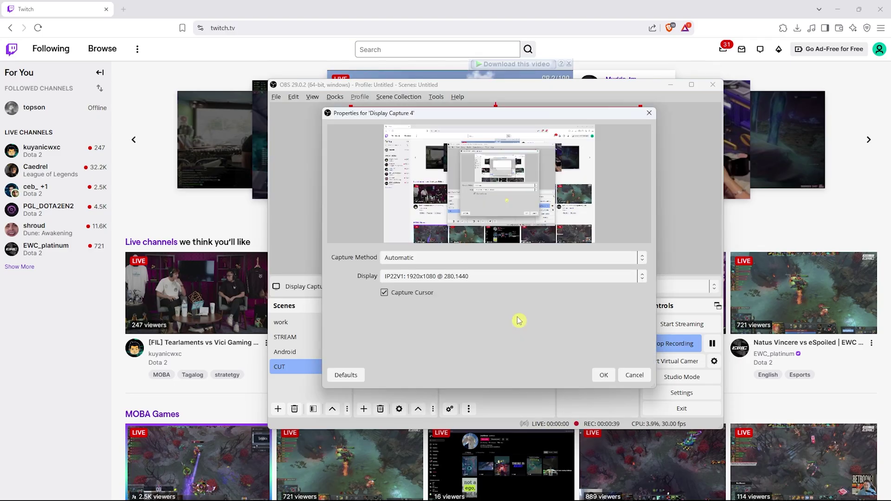
left_click(399, 276)
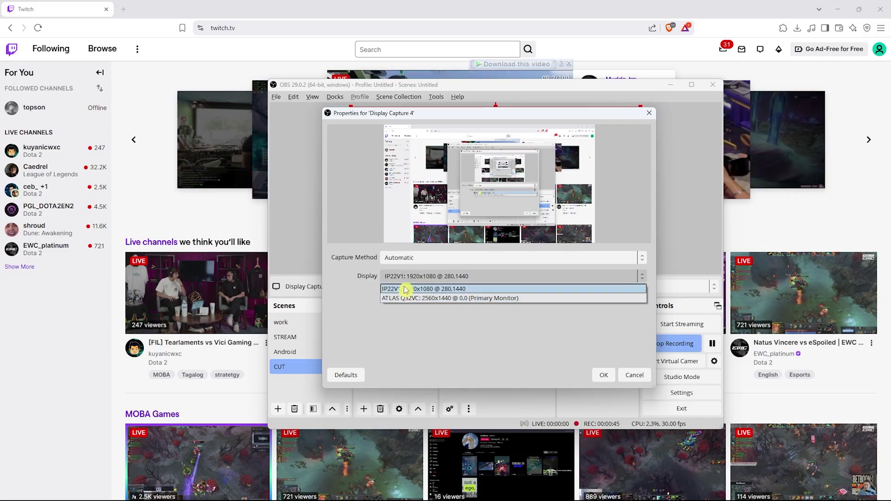
left_click(404, 290)
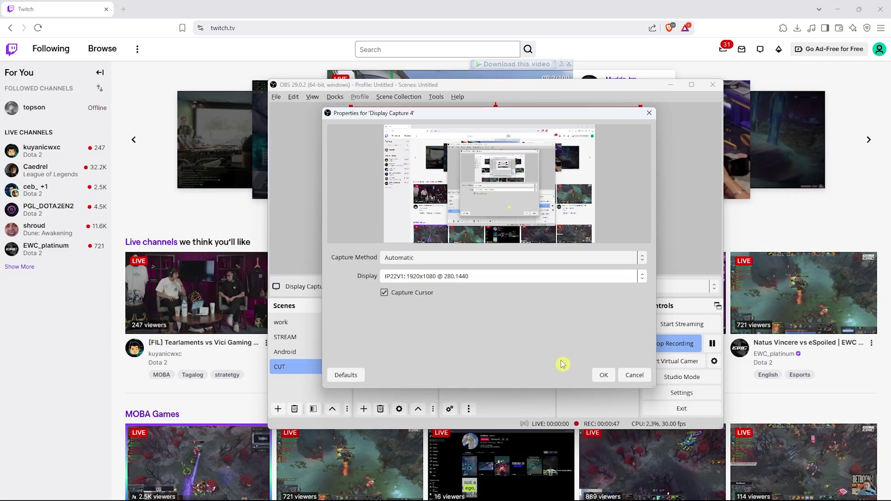
left_click(605, 376)
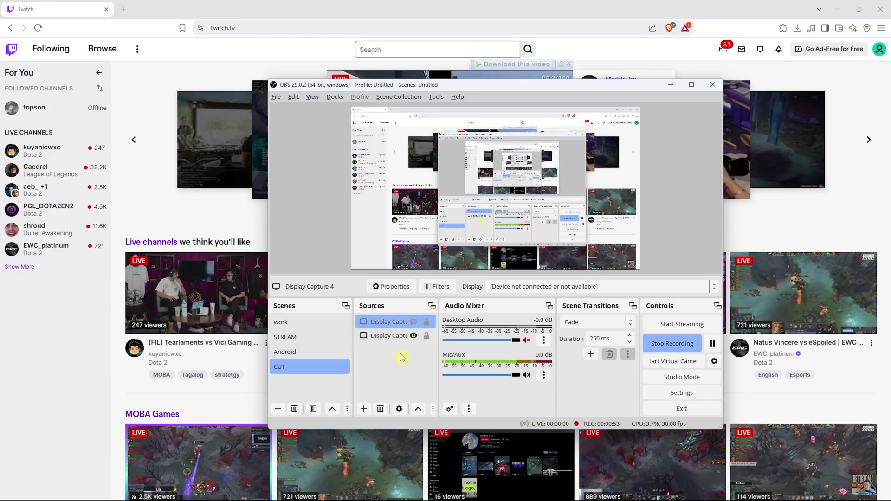
Set the Mic/Aux device to Microphone (3- HyperX SoloCast) in its properties
left_click(401, 357)
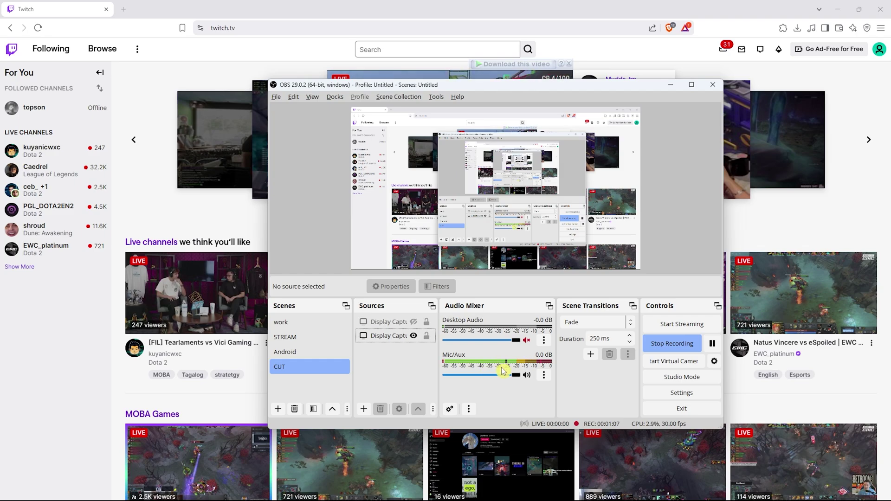
left_click(544, 375)
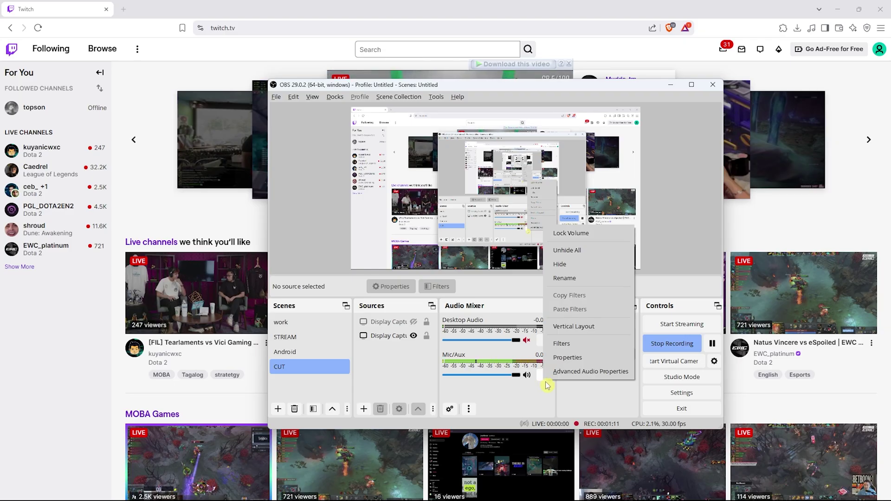
left_click(568, 357)
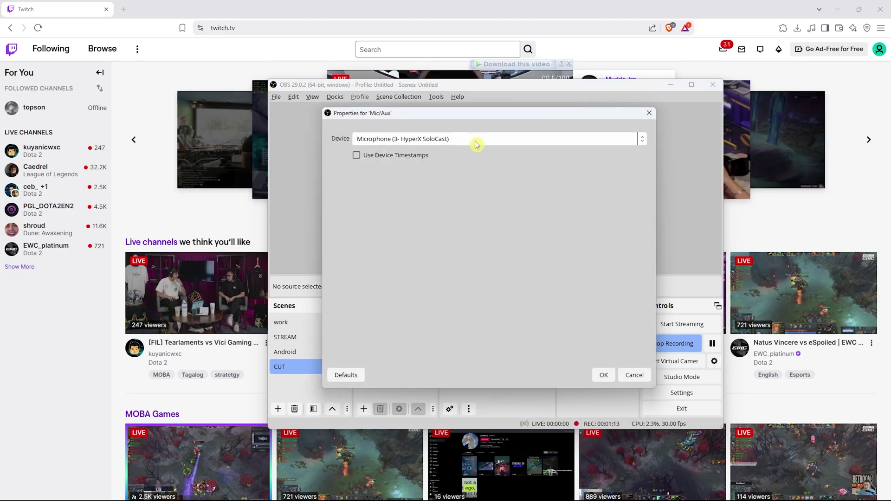
left_click(473, 139)
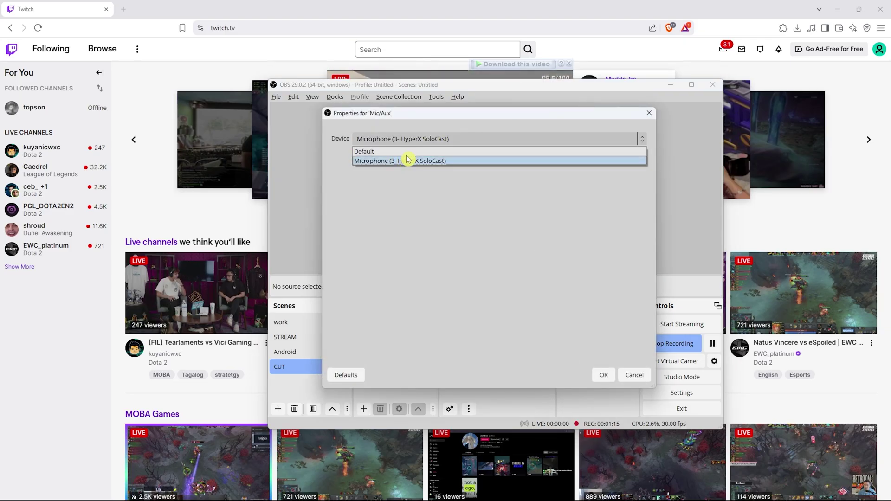
left_click(574, 334)
left_click(603, 375)
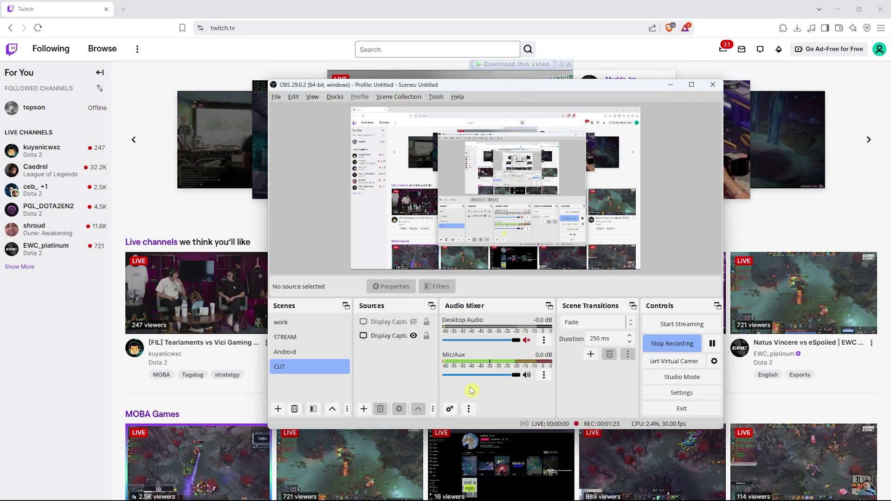
Add an Audio Input Capture source with default device settings
left_click(364, 409)
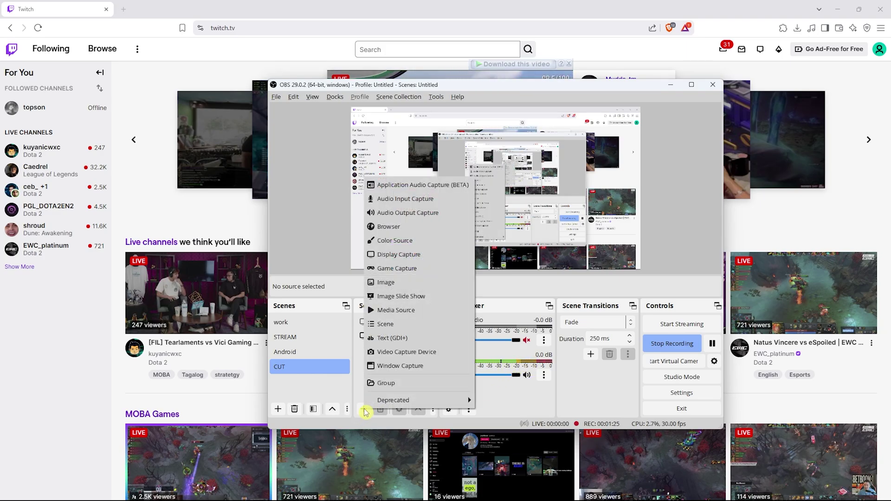
left_click(406, 199)
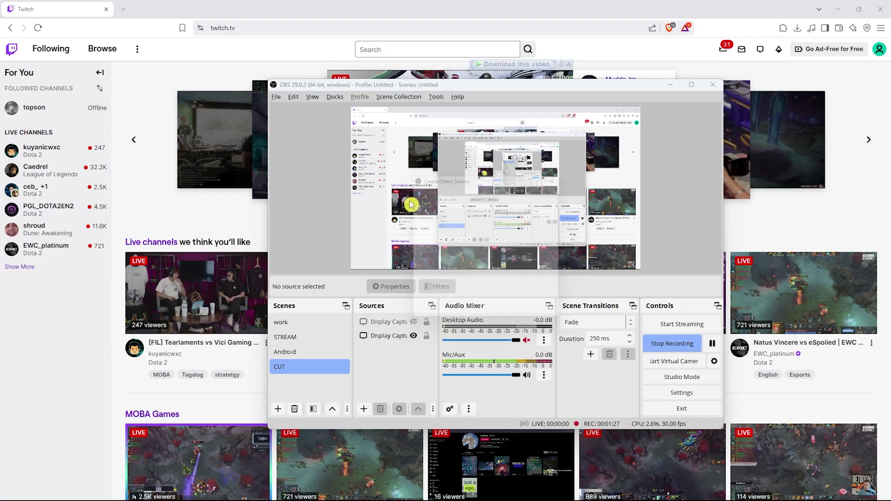
left_click(517, 312)
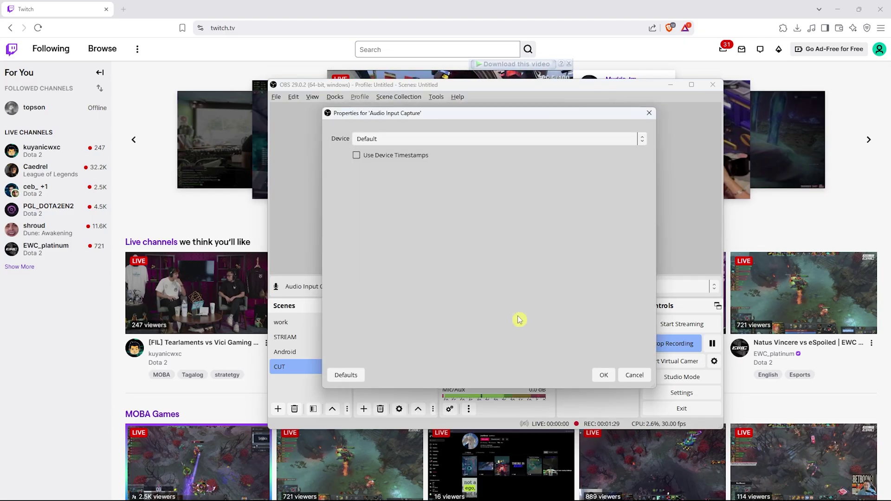
left_click(434, 139)
left_click(409, 162)
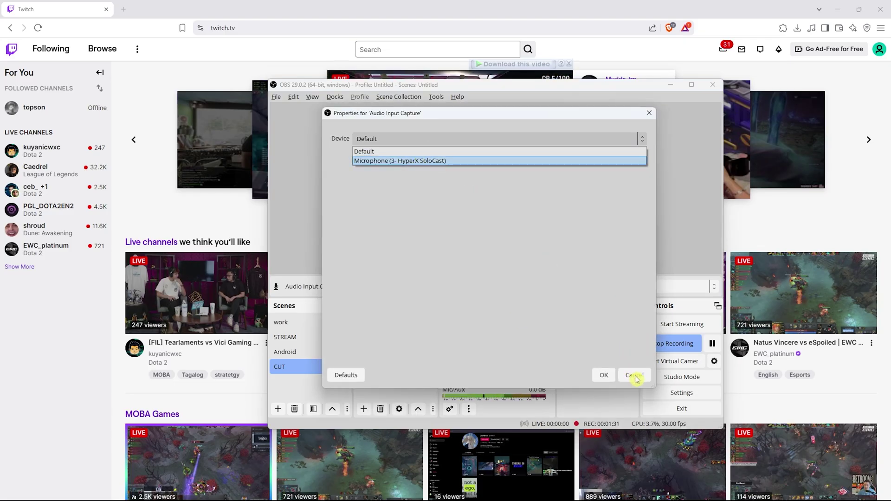
left_click(603, 375)
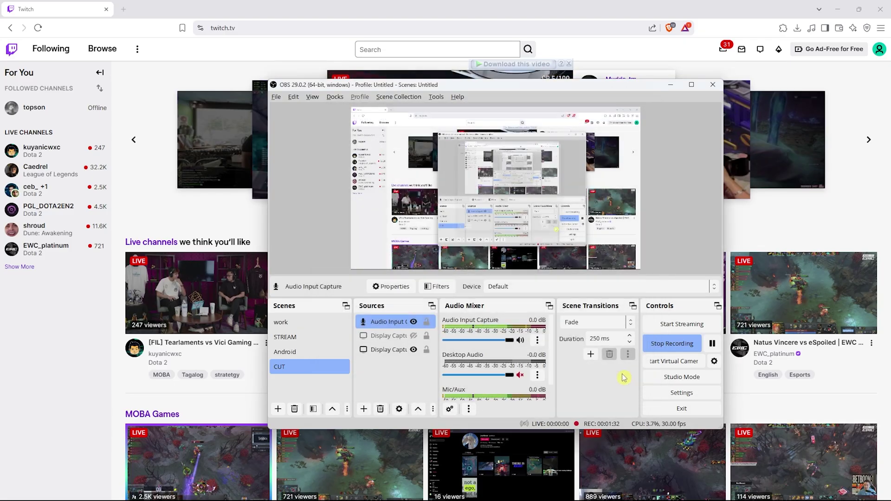
Remove the Audio Input Capture source again and confirm the removal
right_click(403, 324)
key("Escape")
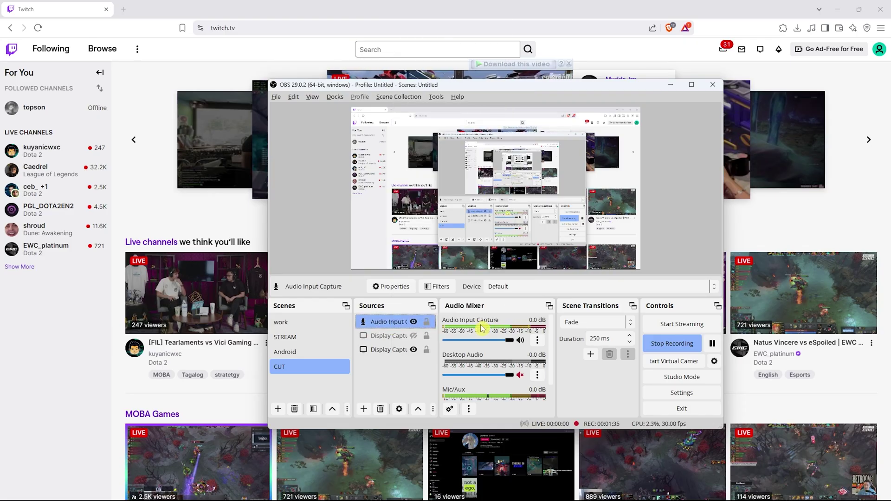
right_click(393, 327)
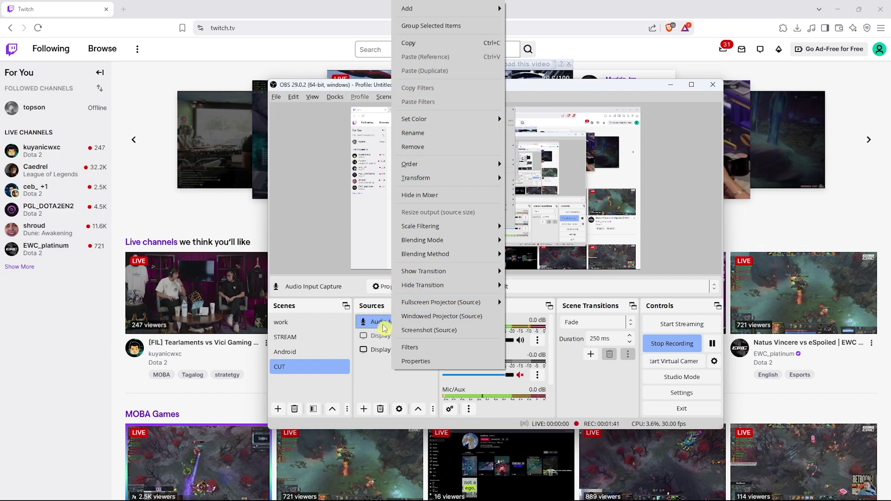
left_click(417, 146)
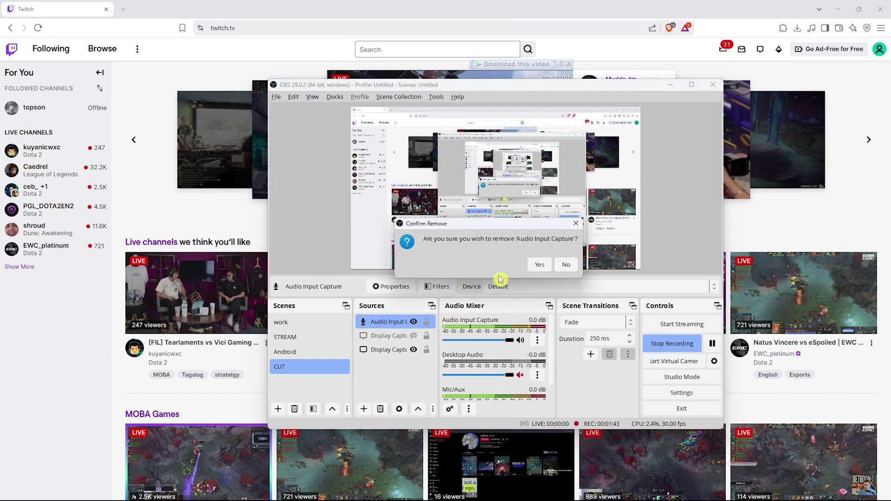
left_click(541, 265)
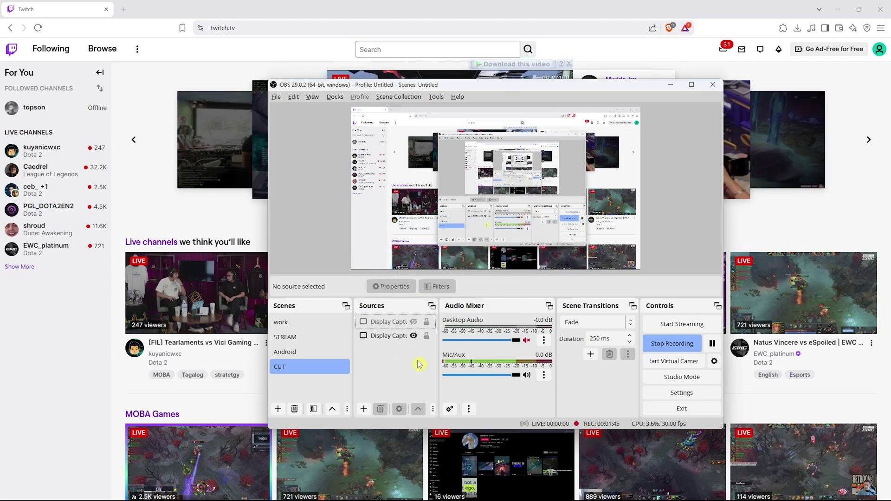
Add a Video Capture Device webcam source at the preview's lower right, then minimize OBS
left_click(364, 409)
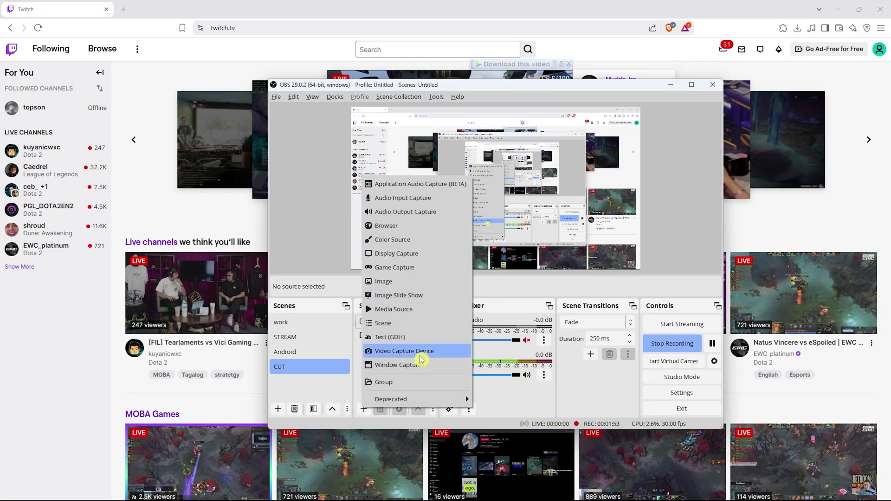
left_click(404, 351)
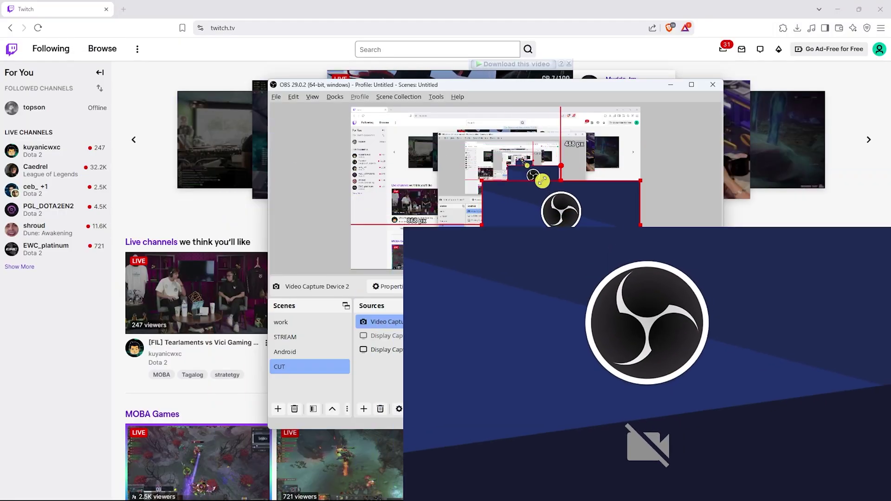
left_click_drag(550, 196, 596, 212)
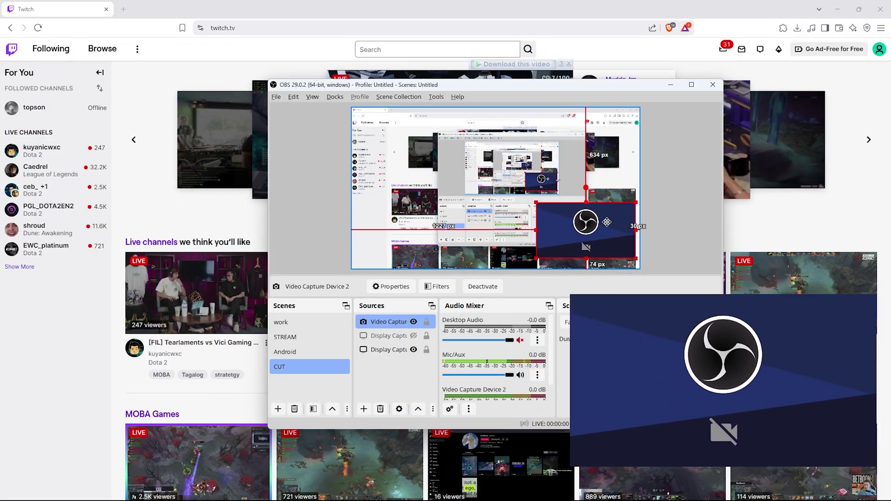
left_click(654, 244)
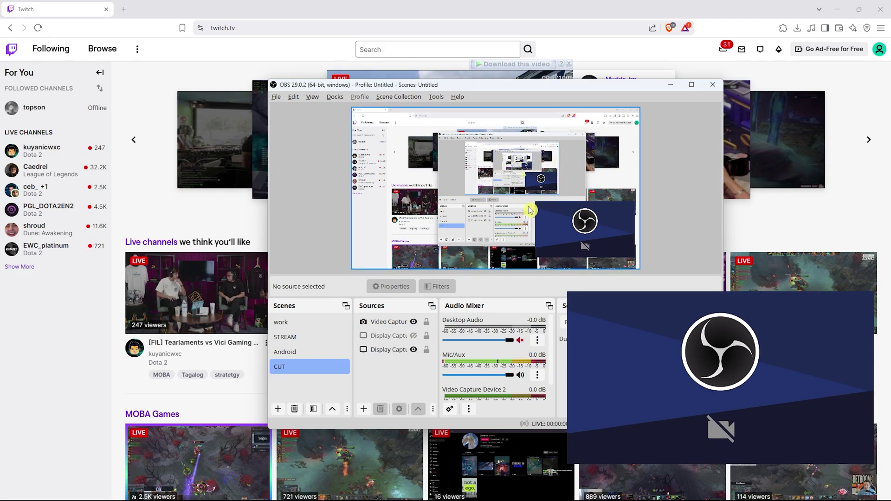
left_click(620, 49)
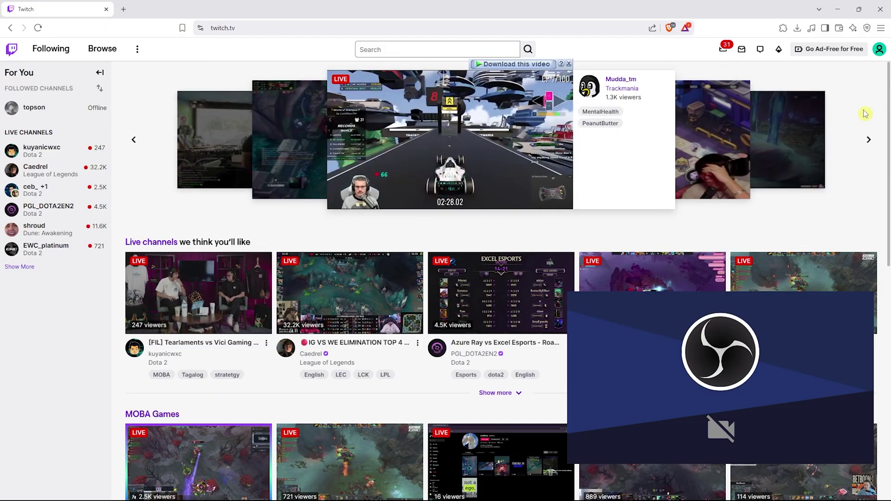
Copy the primary stream key from the Creator Dashboard's Stream settings page
left_click(878, 50)
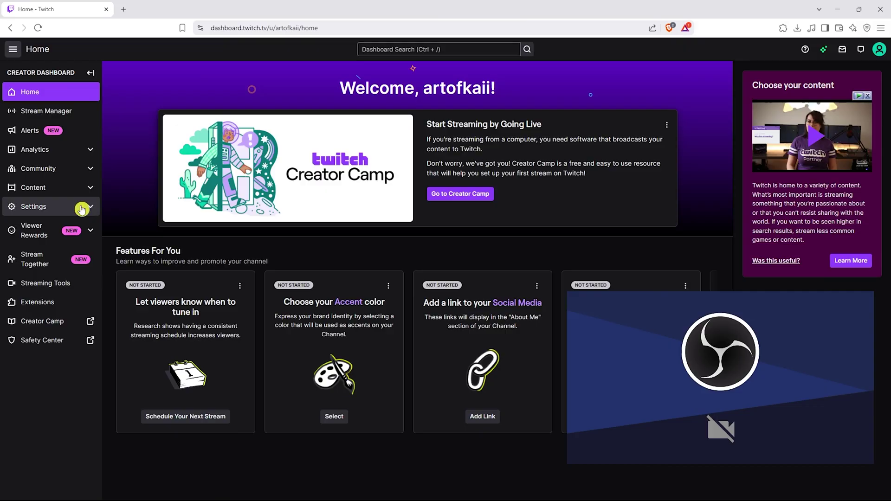
left_click(79, 207)
left_click(32, 225)
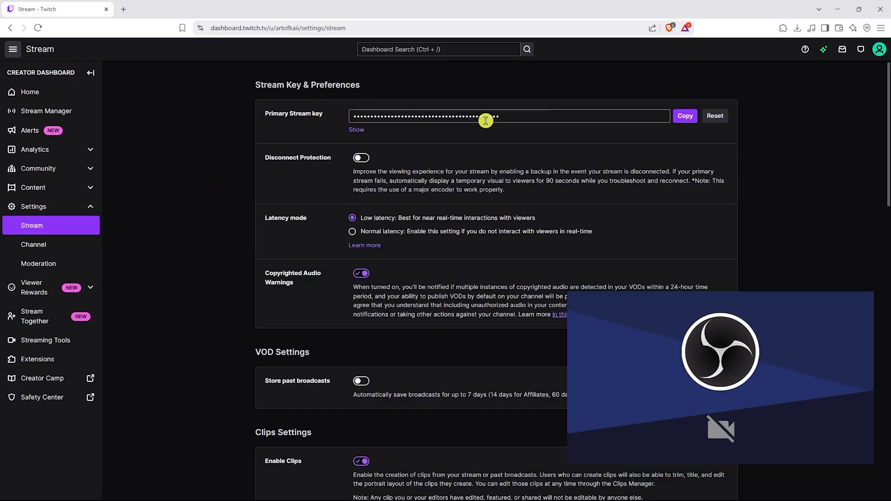
left_click(685, 115)
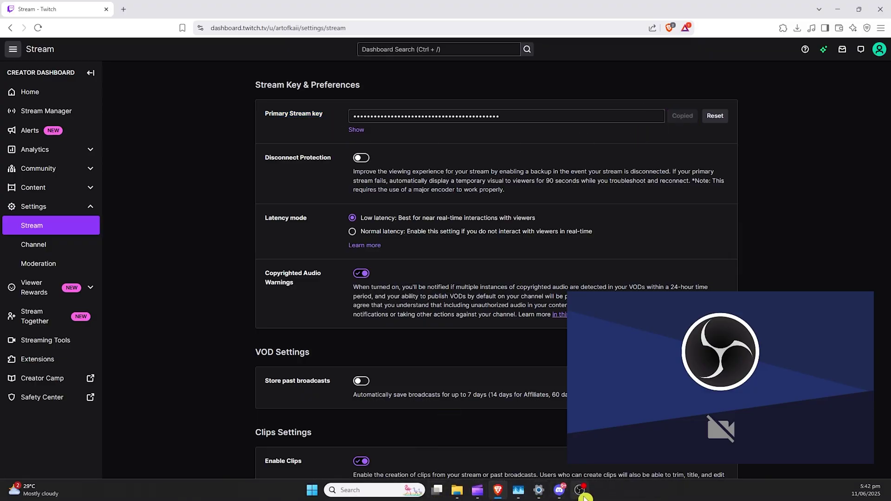
Bring OBS forward and show the Stream page of its Settings dialog
left_click(571, 493)
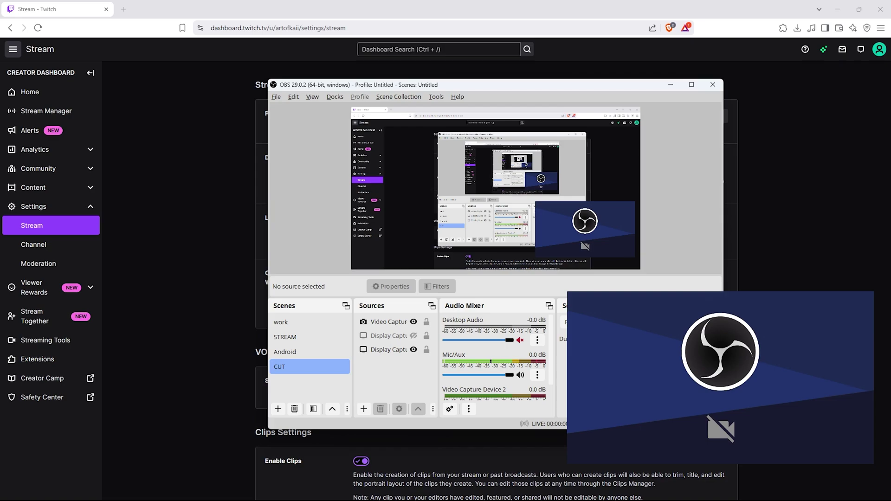
left_click(585, 245)
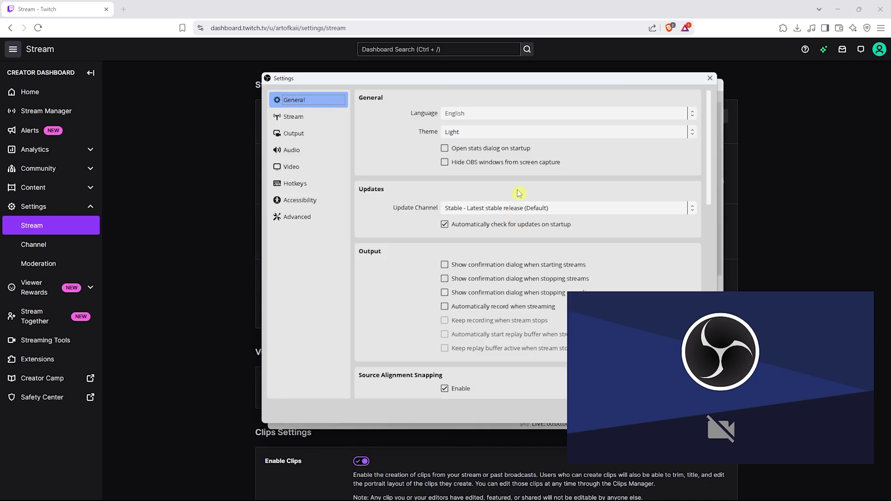
left_click_drag(557, 79, 352, 87)
left_click(89, 125)
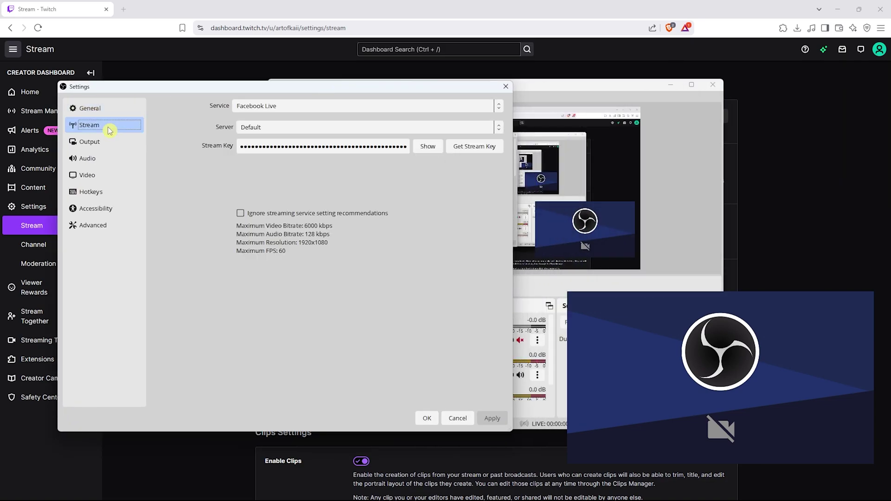
Paste the copied Twitch key into the Stream Key field, apply and save
double_click(295, 147)
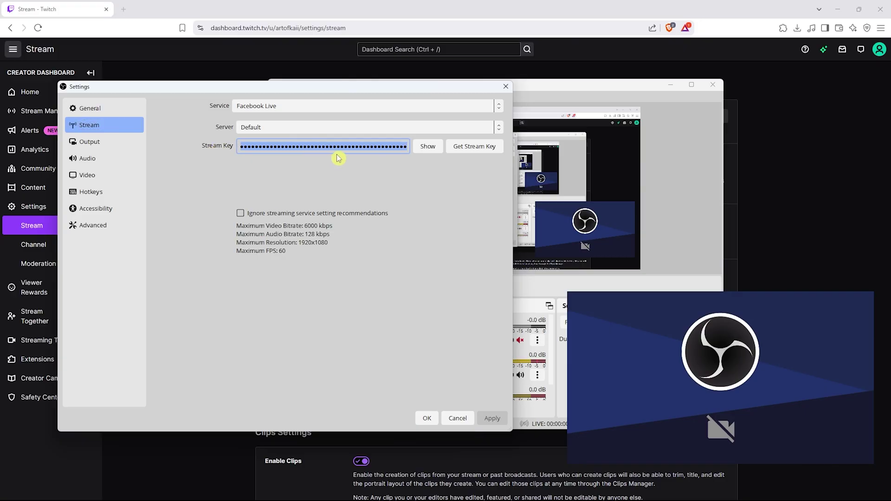
key("ctrl+v")
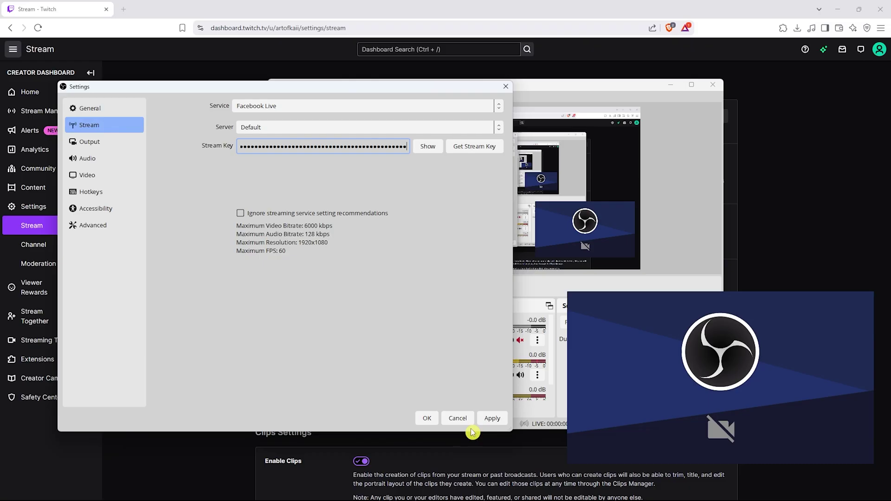
left_click(492, 417)
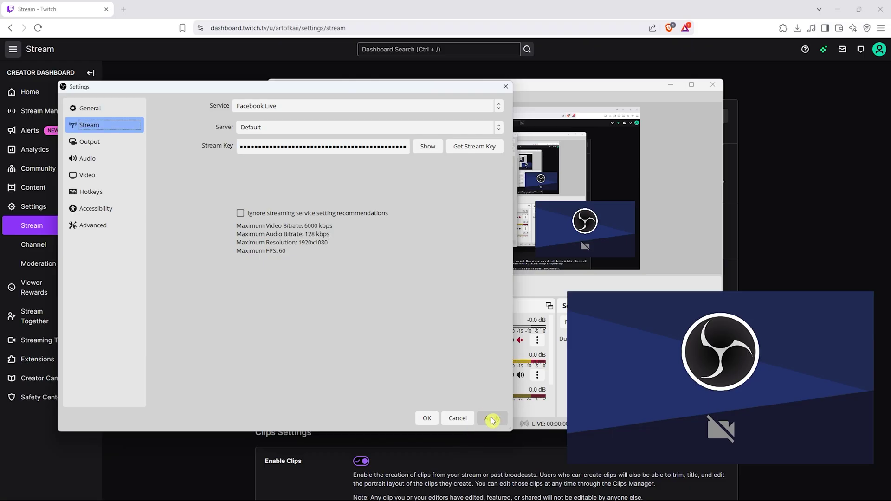
left_click(428, 418)
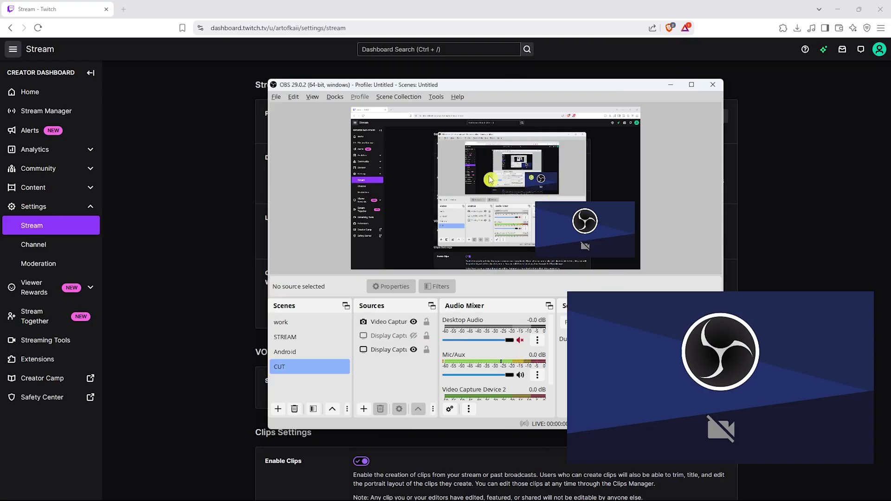
Set the Output video bitrate to 6000 Kbps and close the settings
left_click(293, 133)
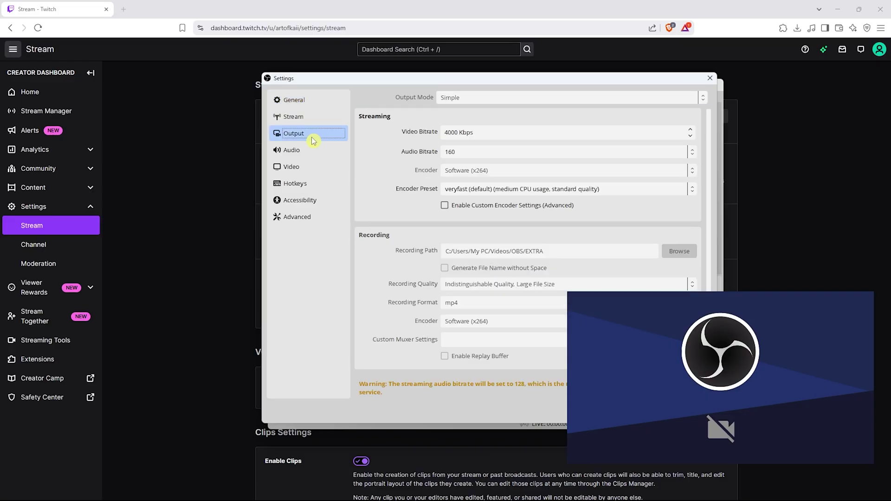
left_click_drag(460, 132, 418, 133)
type("6")
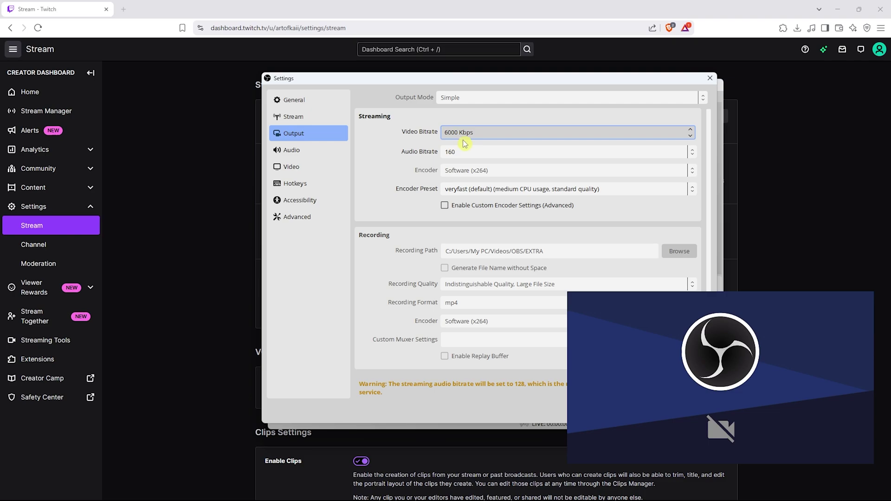
key("Return")
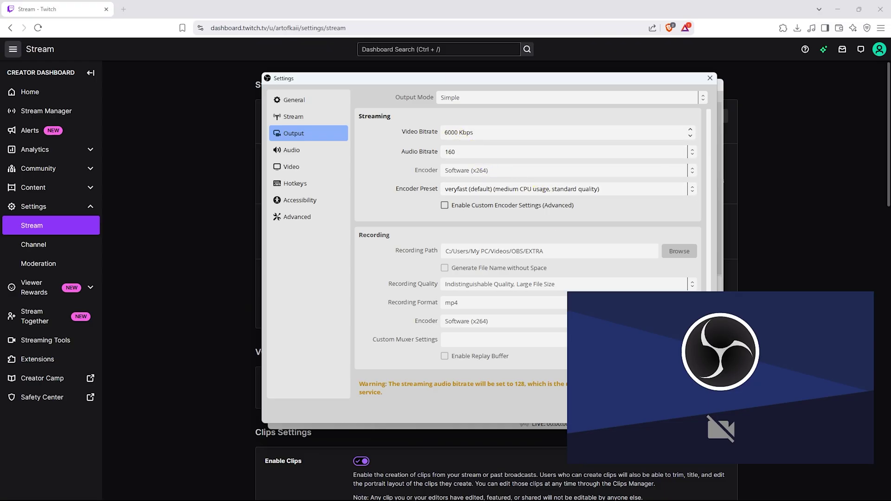
key("Escape")
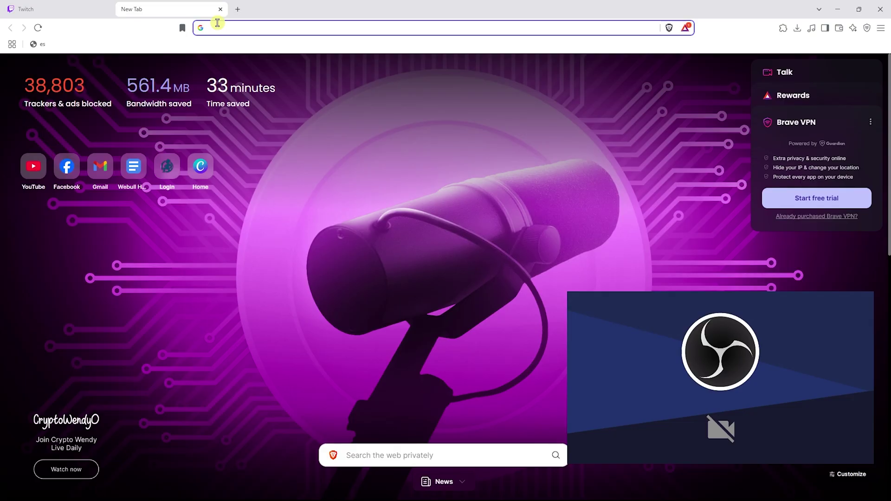
type("fast")
Run the Fast.com speed test (650 Mbps), return to the Twitch tab and bring OBS forward
key("Return")
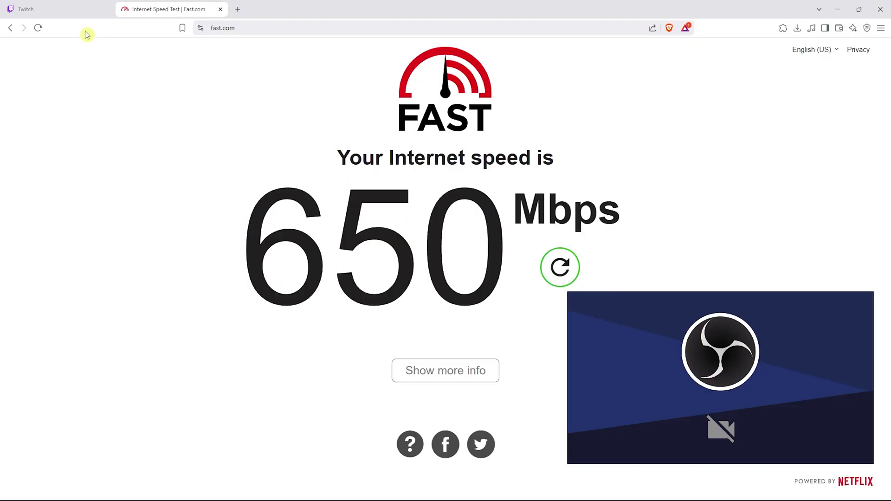
left_click(75, 10)
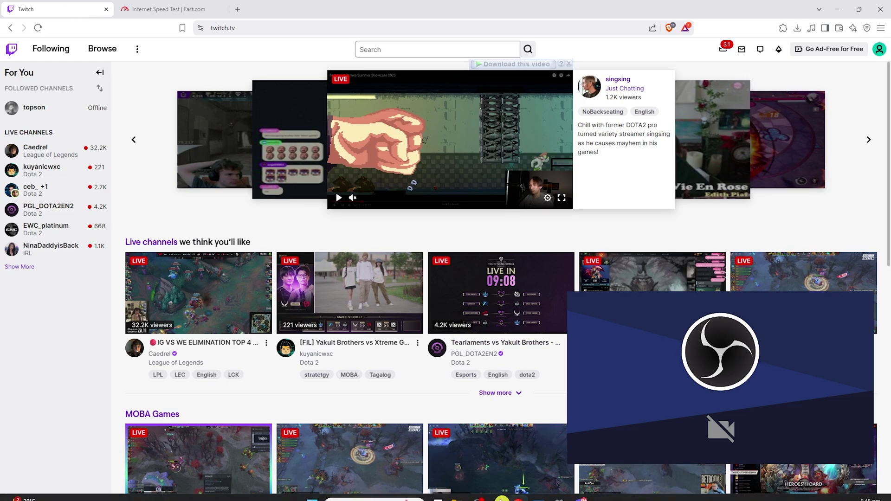
mouse_move(558, 490)
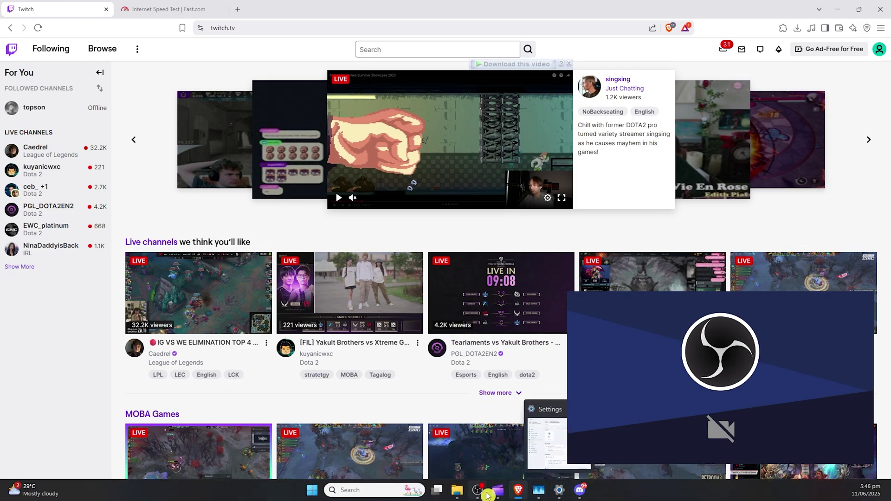
left_click(477, 490)
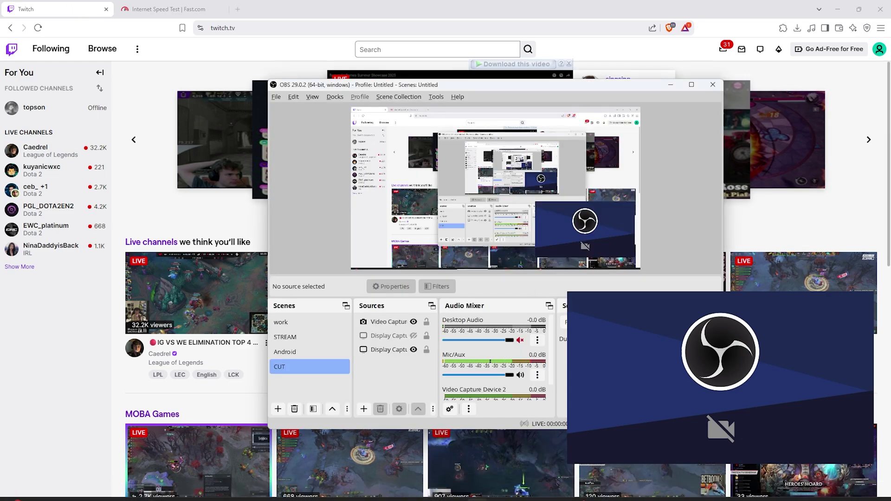